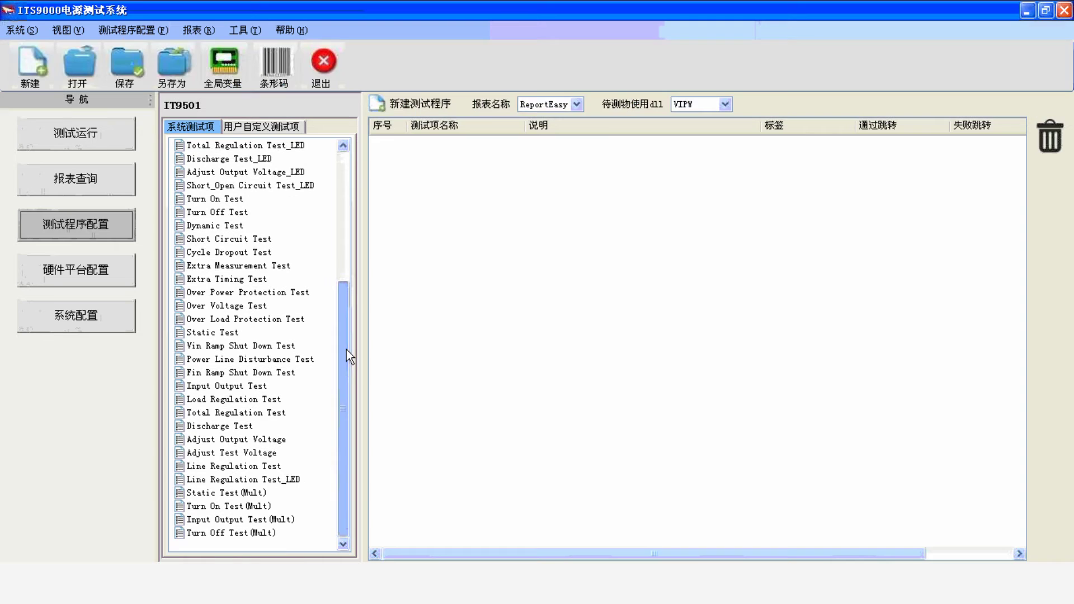
Add a Turn On Test to the program and save its trigger comparison voltages as 0.5 V and 4.5 V
double_click(223, 199)
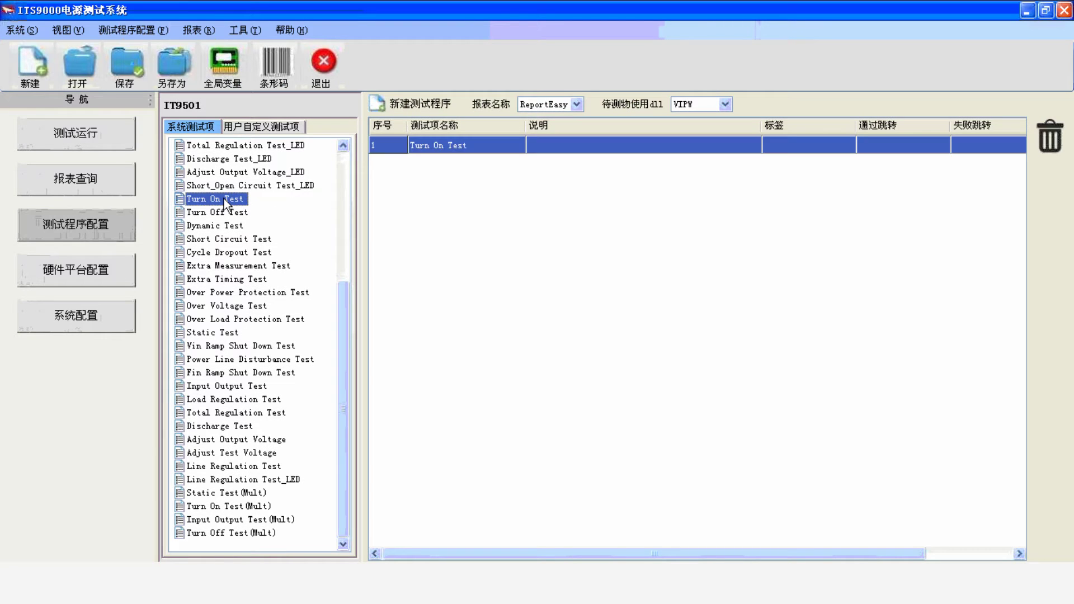
left_click(436, 145)
double_click(438, 144)
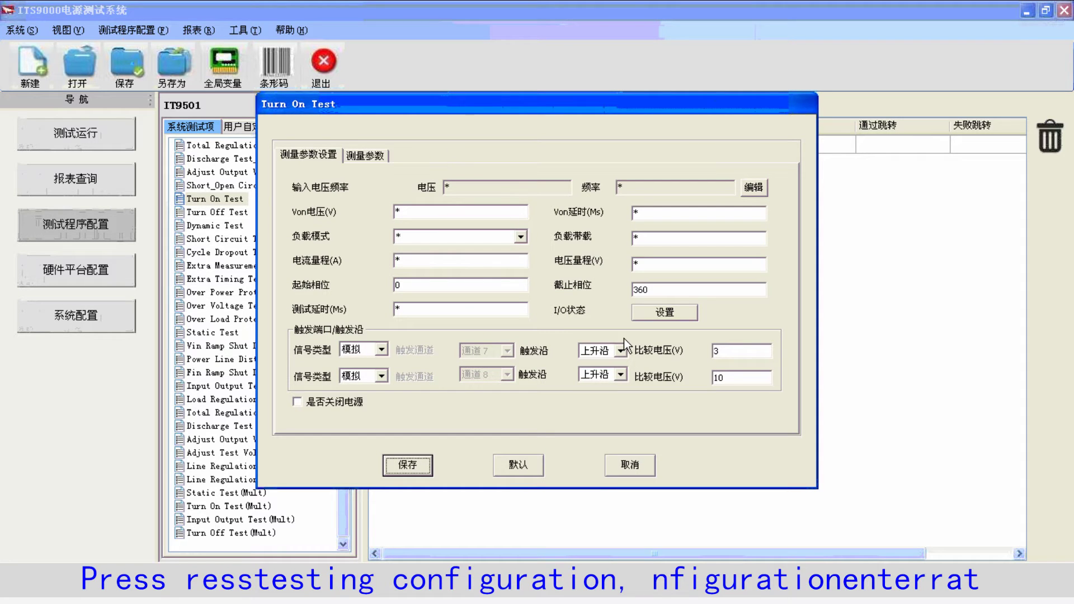
double_click(727, 351)
type("0.5")
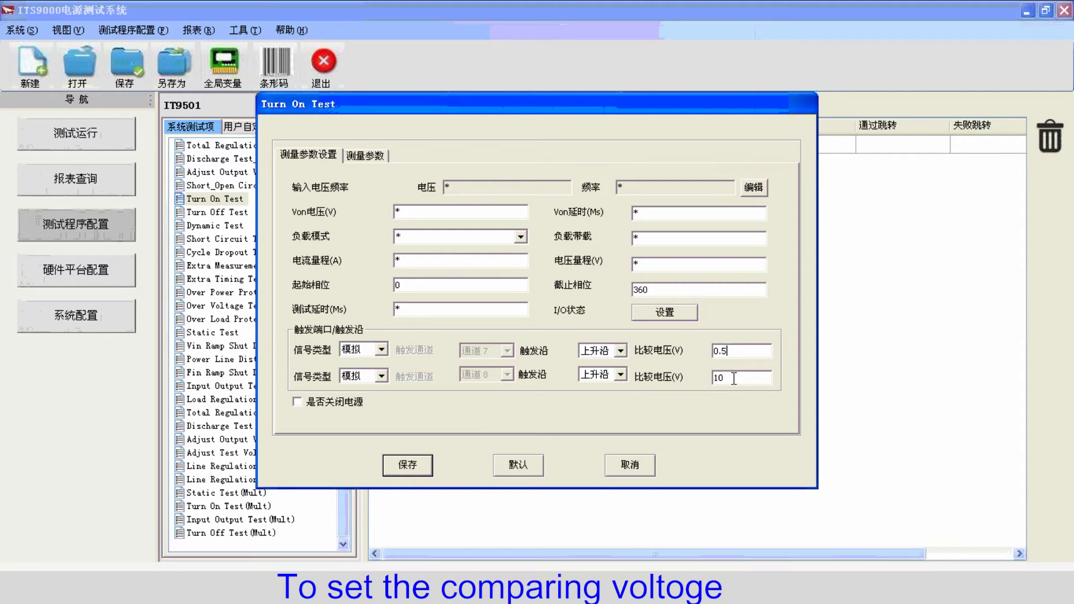
key("Tab")
type("4.5")
left_click(406, 466)
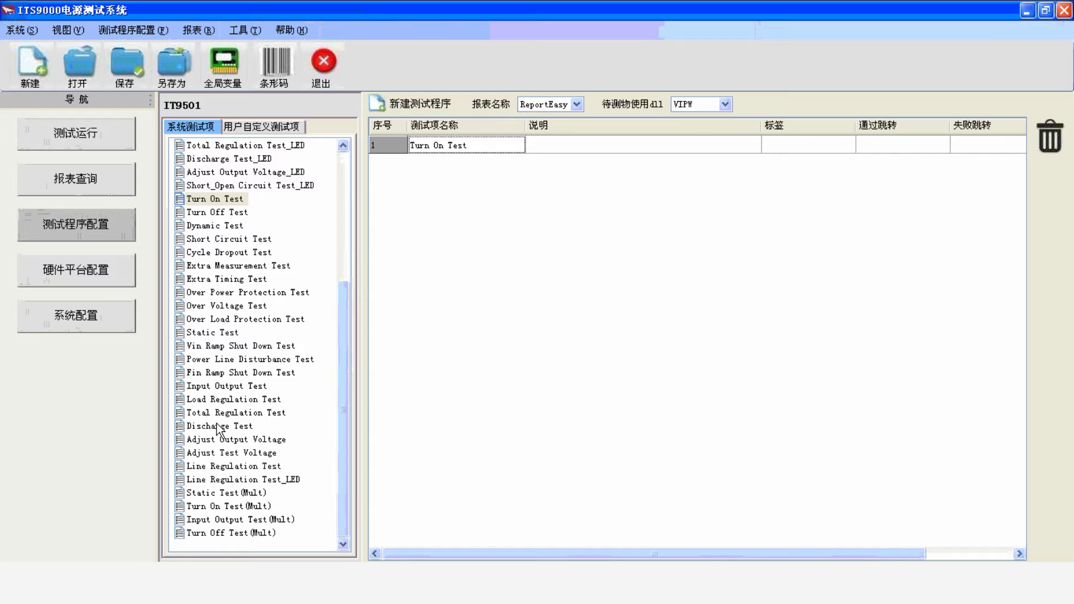
Add an Input Output Test to the program and set its measuring instrument to LOAD
double_click(216, 386)
double_click(459, 163)
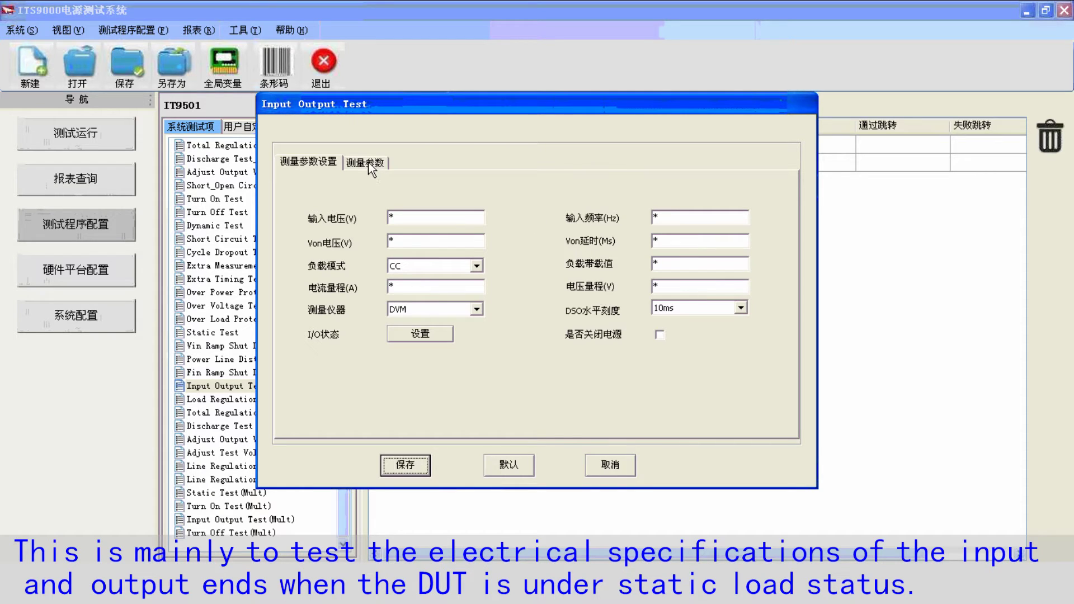
left_click(477, 311)
left_click(424, 338)
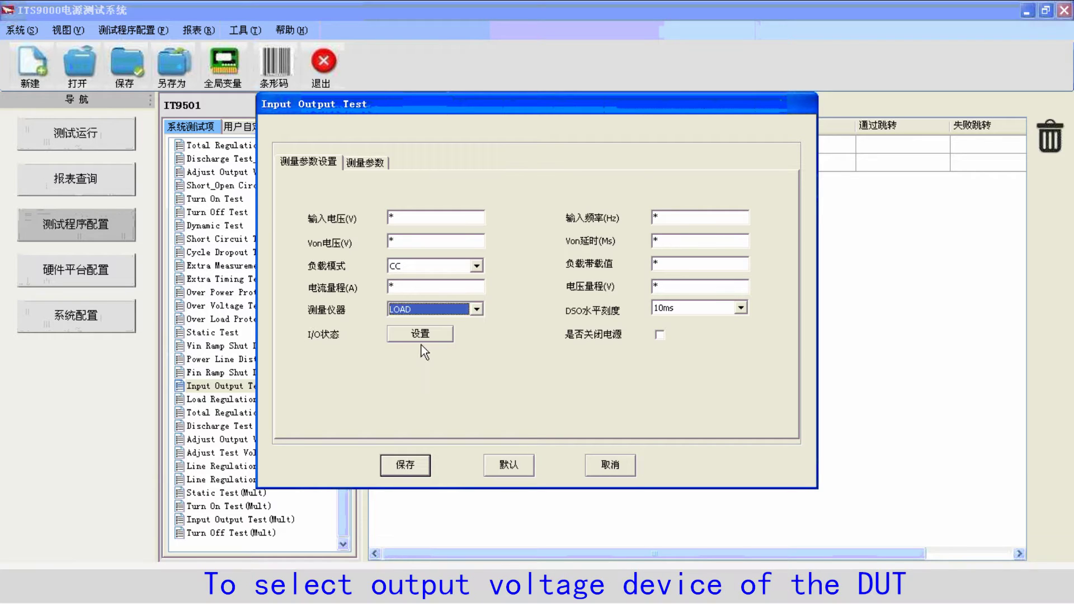
Set the Input Output Test's maximum input current to 0.15 A and disable its input voltage measurement
left_click(365, 162)
key("Tab")
type("0.15")
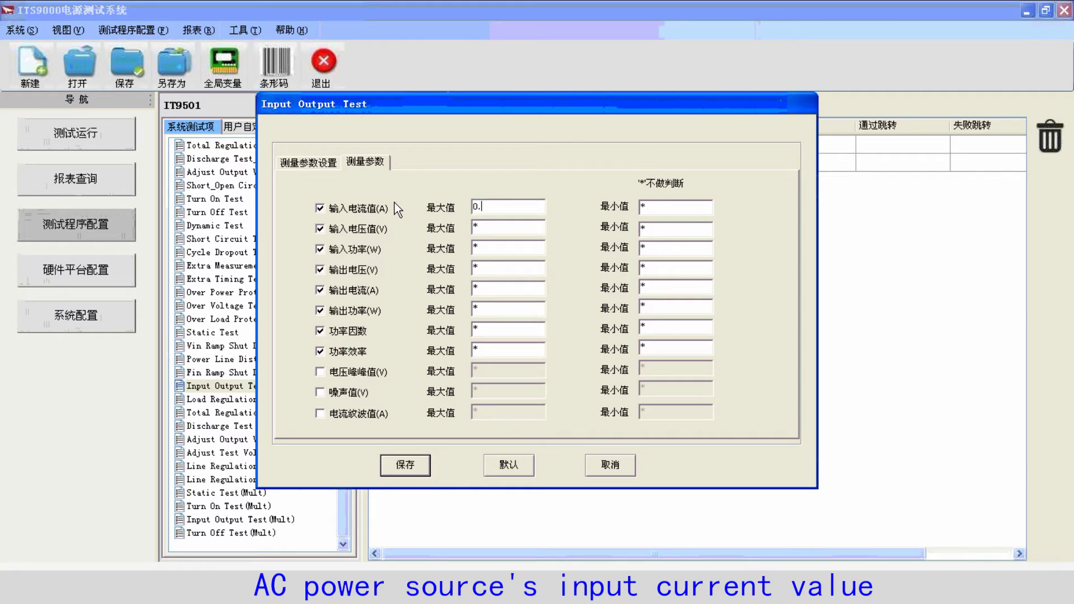
left_click(362, 229)
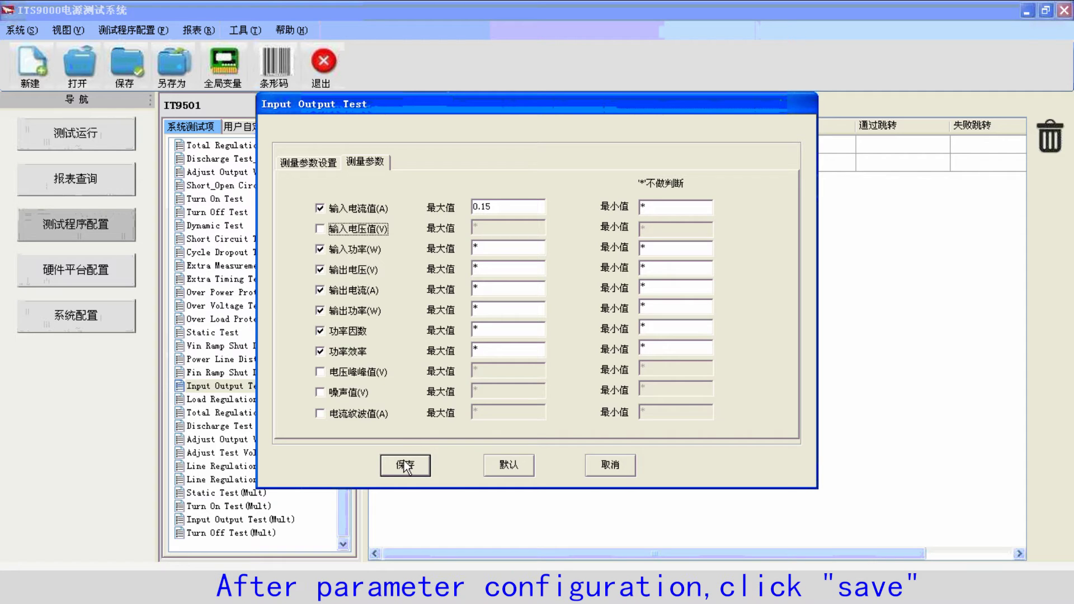
left_click(309, 163)
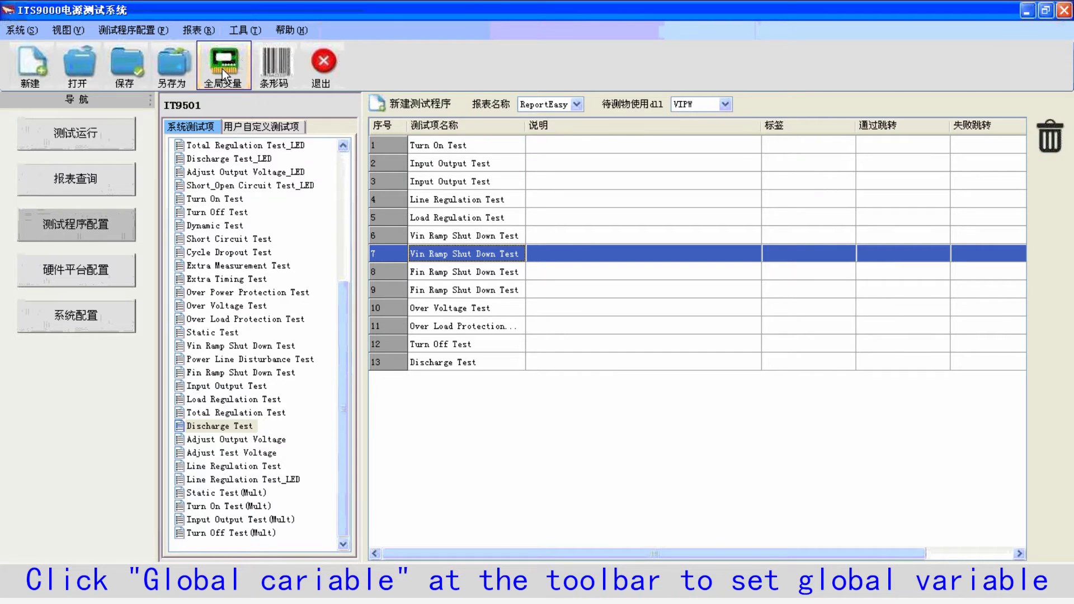
Add a device model named Sample to the global variable configuration
left_click(223, 69)
left_click(446, 453)
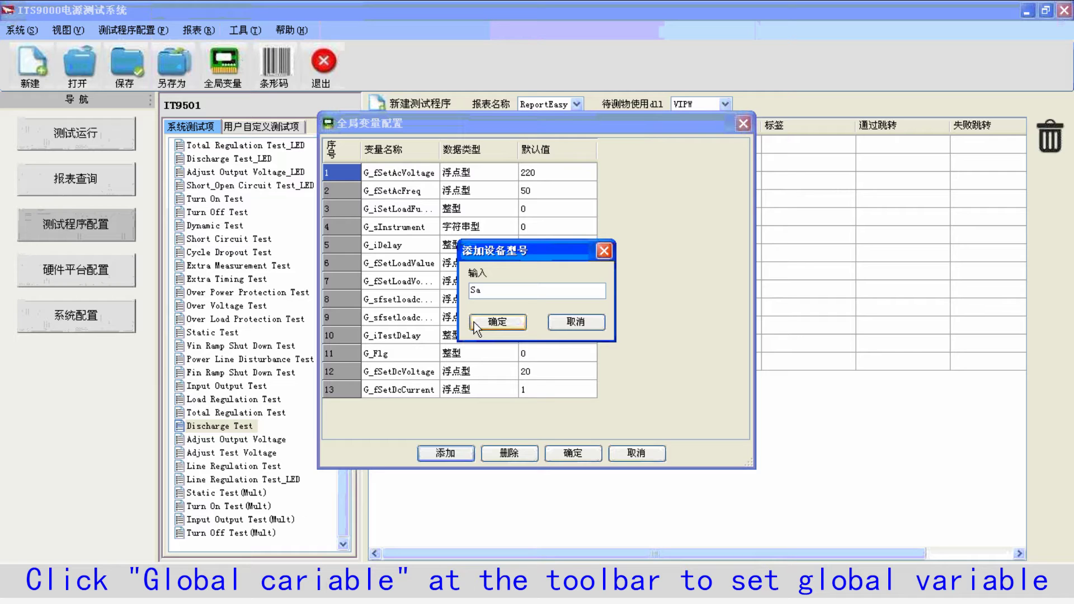
type("Sample")
left_click(494, 322)
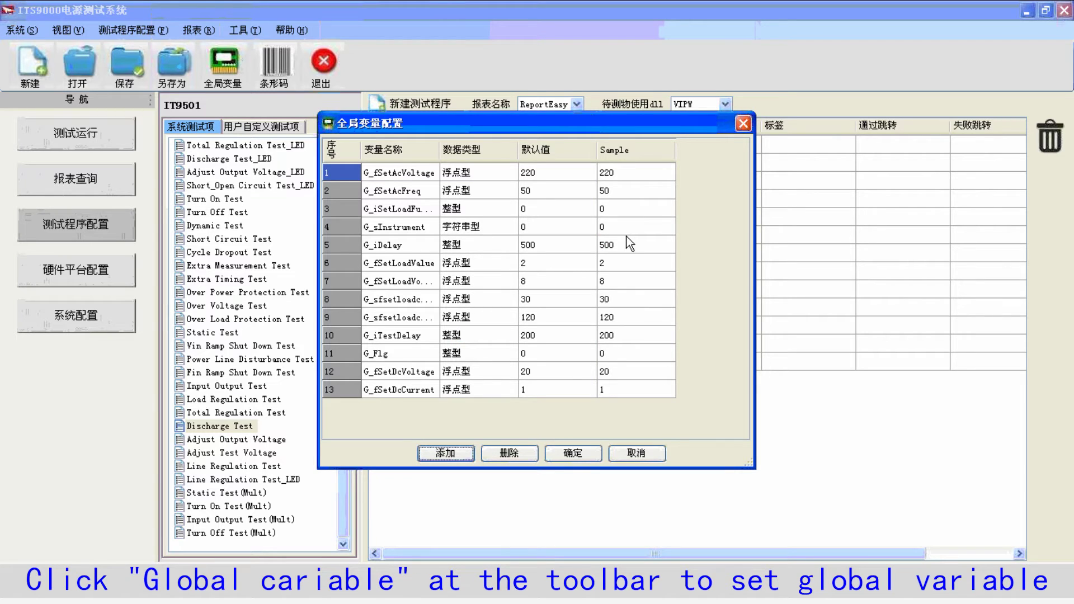
For the Sample model, set G_fSetLoadValue to 1, variables 7 and 8 to 3, and variable 9 to 17, and confirm the configuration
left_click(618, 263)
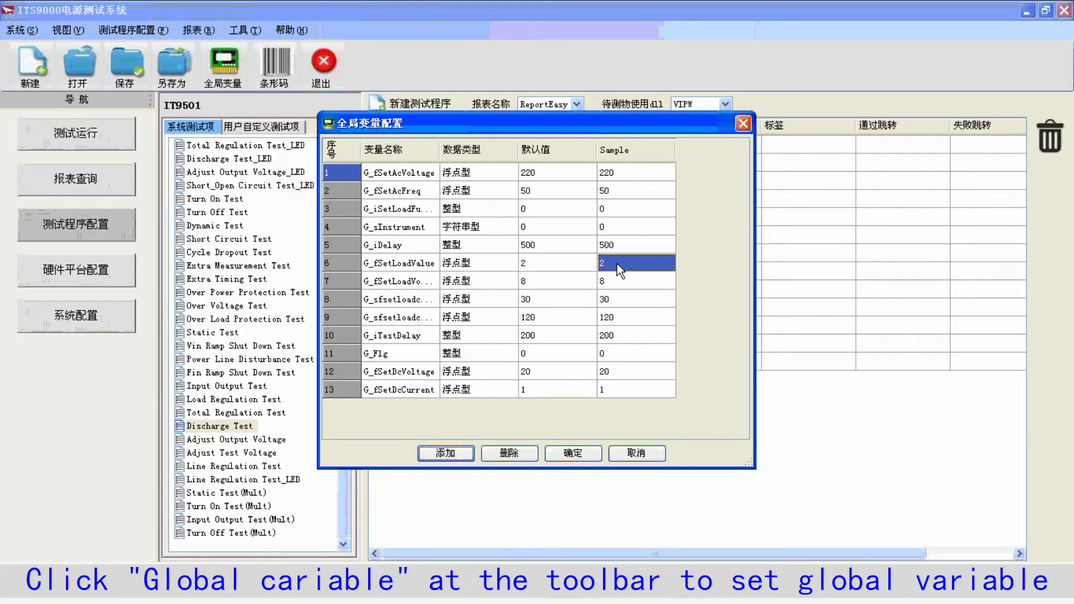
type("1")
left_click(618, 281)
left_click(619, 281)
type("3")
left_click(618, 294)
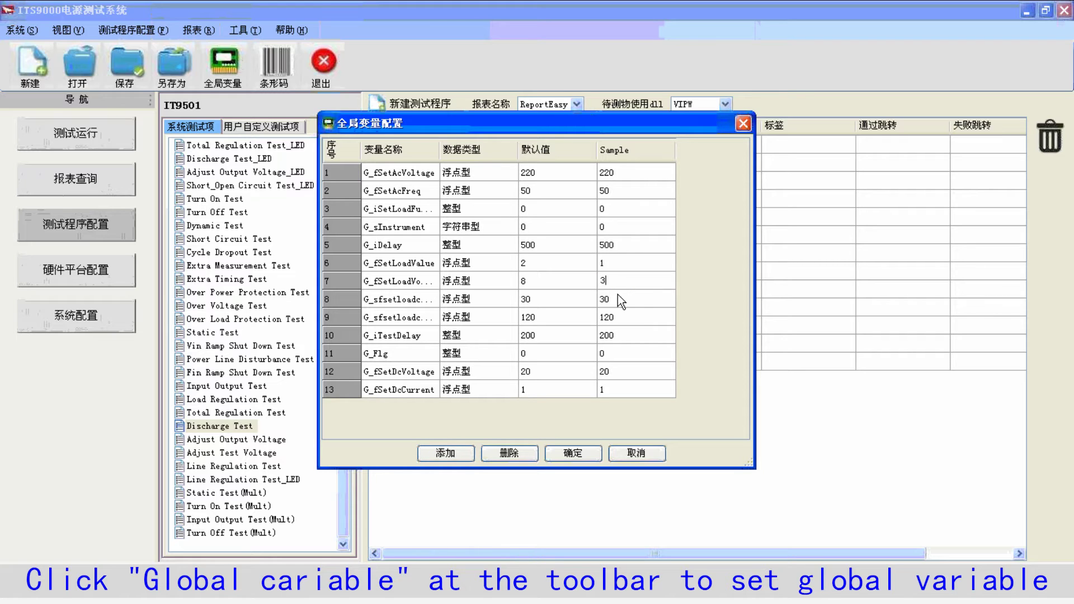
type("3")
left_click(620, 314)
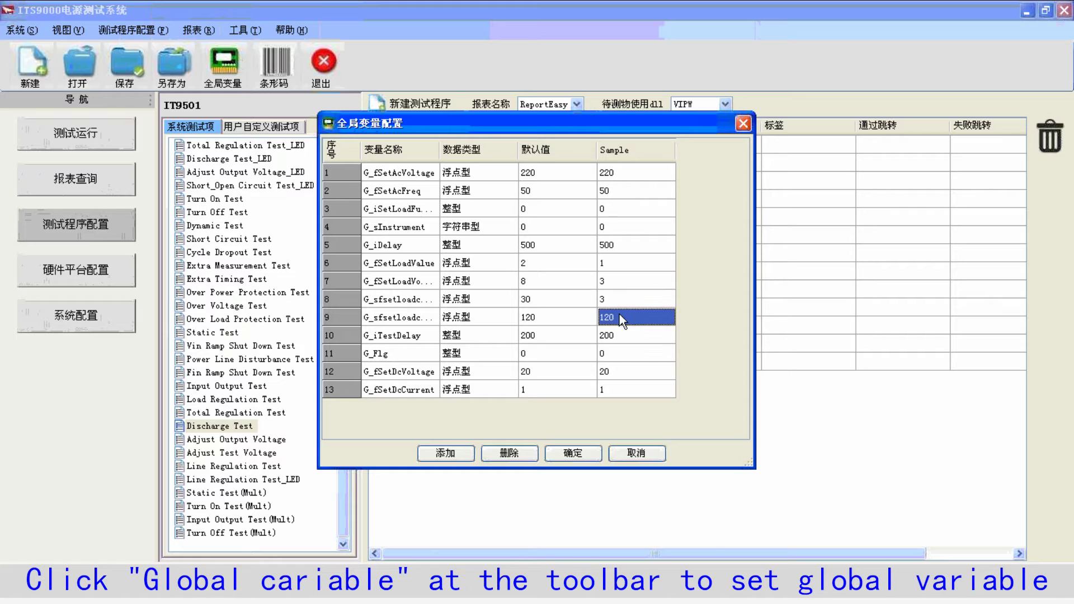
left_click(620, 313)
type("17")
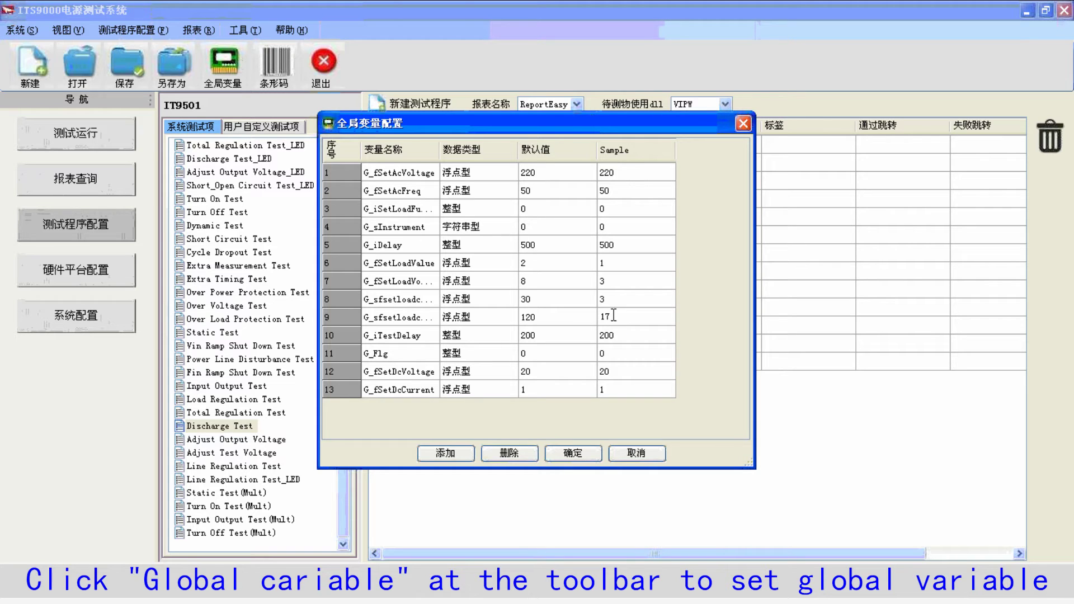
left_click(569, 450)
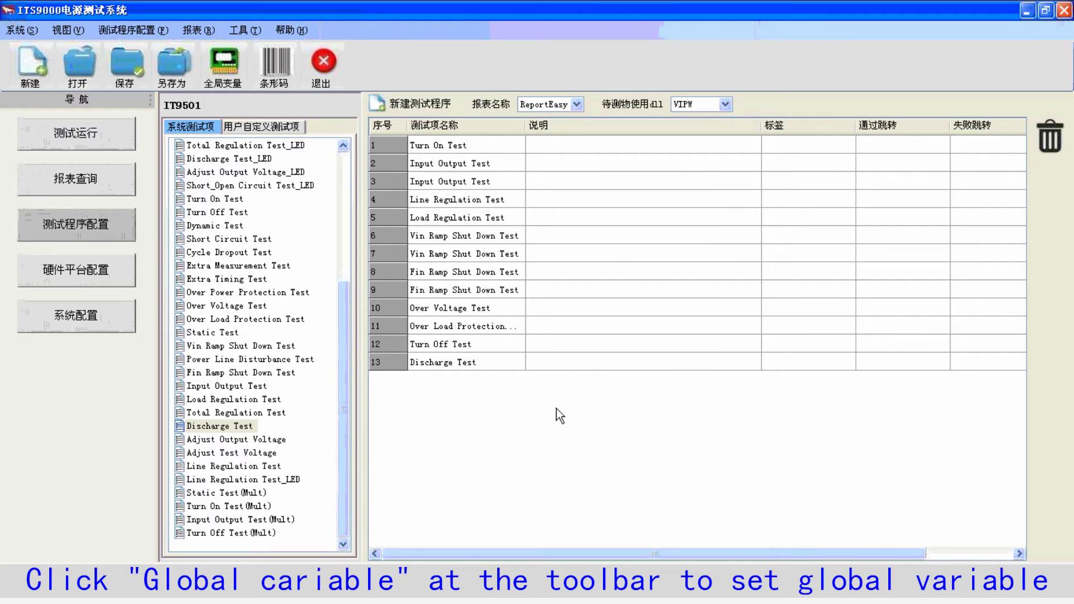
Save the test program under the name Sample
left_click(133, 68)
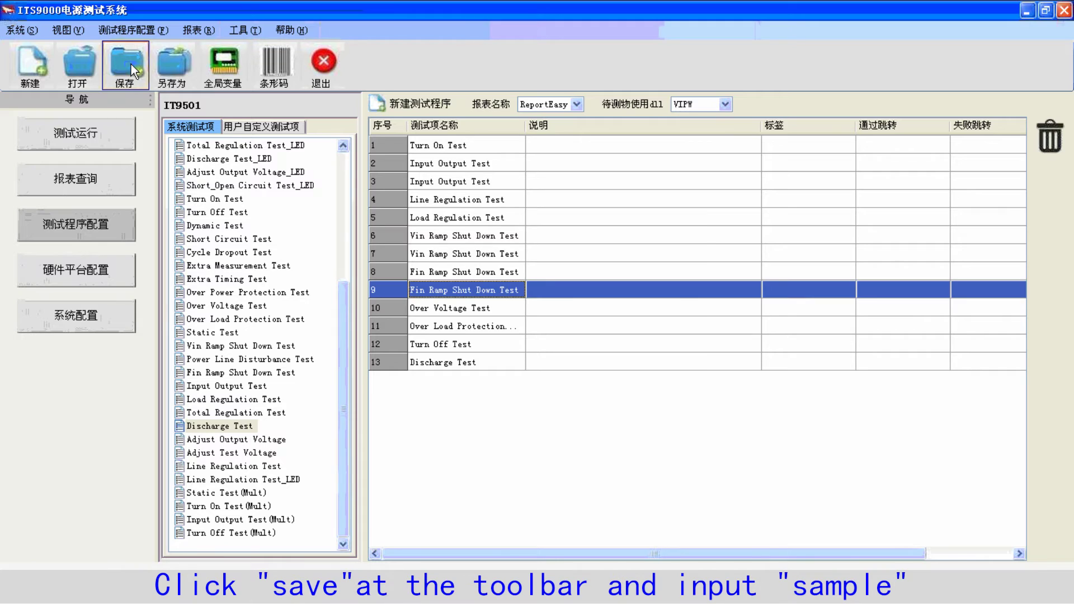
type("s")
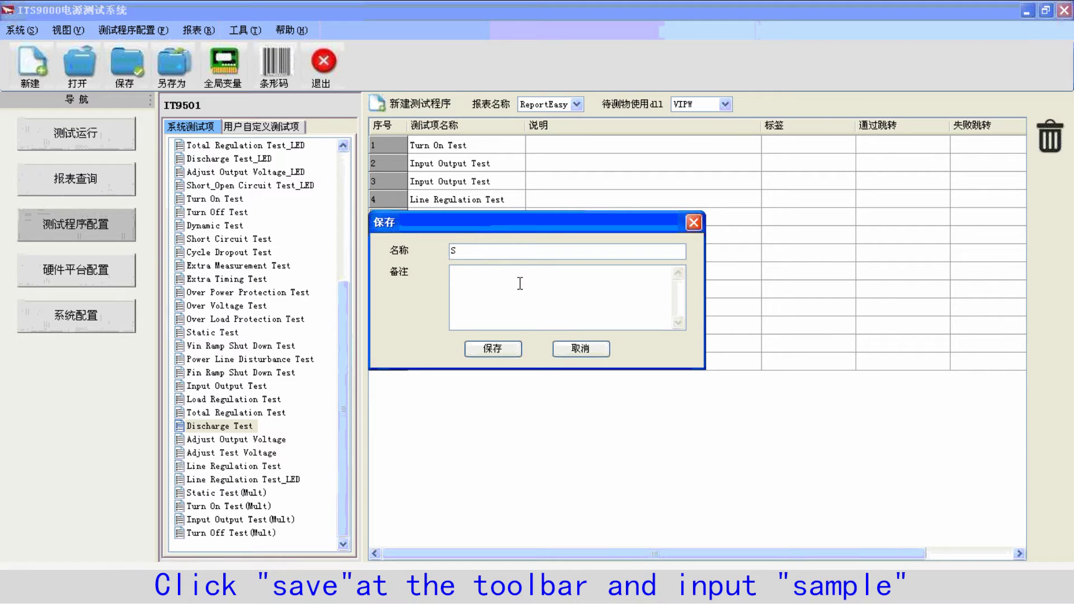
type("ample")
left_click(504, 352)
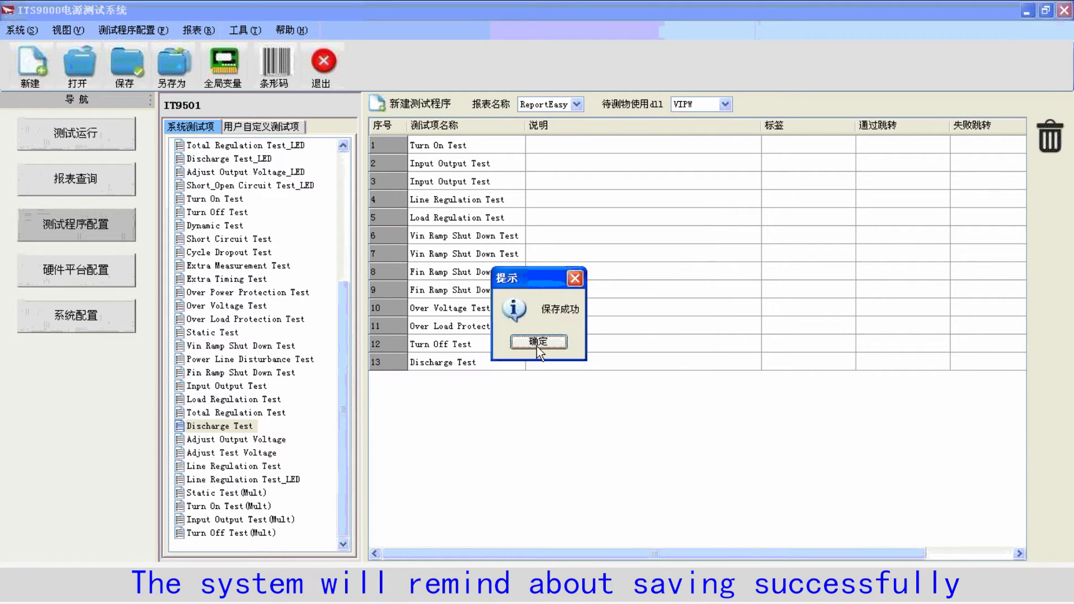
left_click(538, 342)
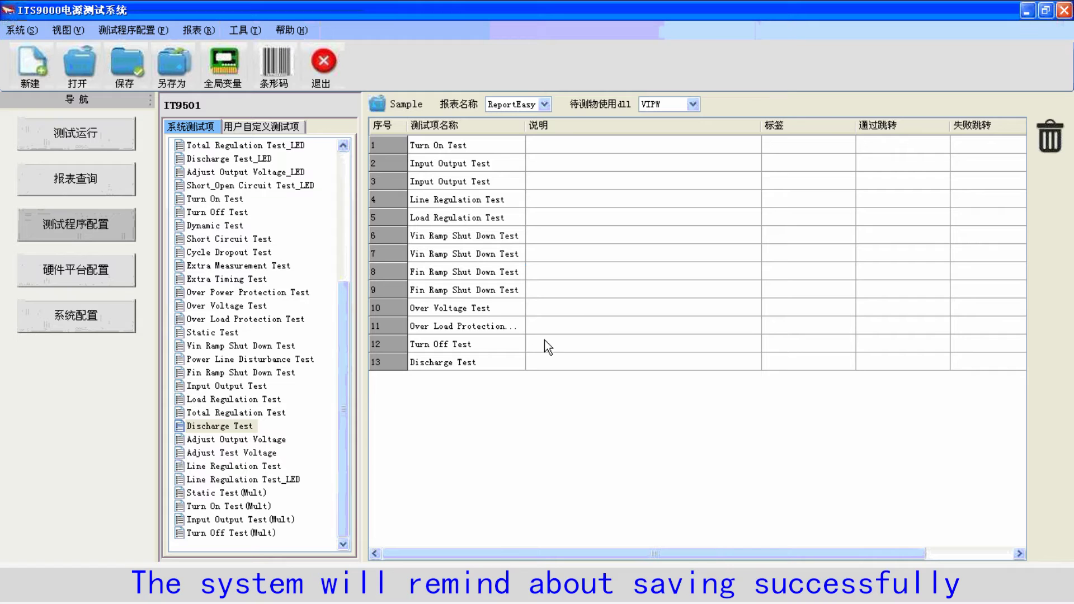
Open the Sample program in test run mode and run it
left_click(119, 137)
left_click(26, 67)
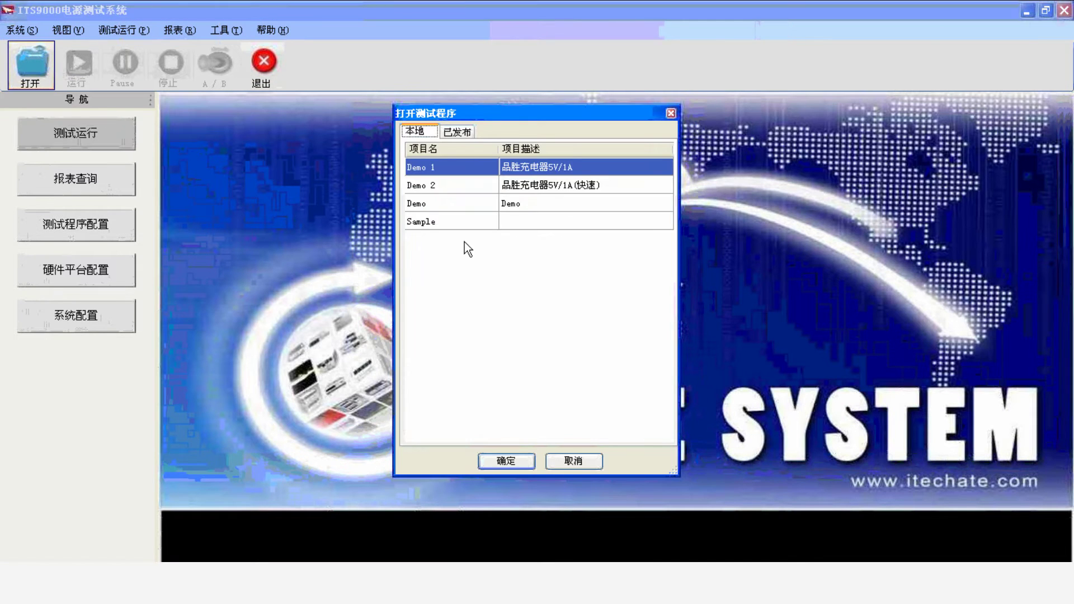
left_click(453, 224)
double_click(452, 224)
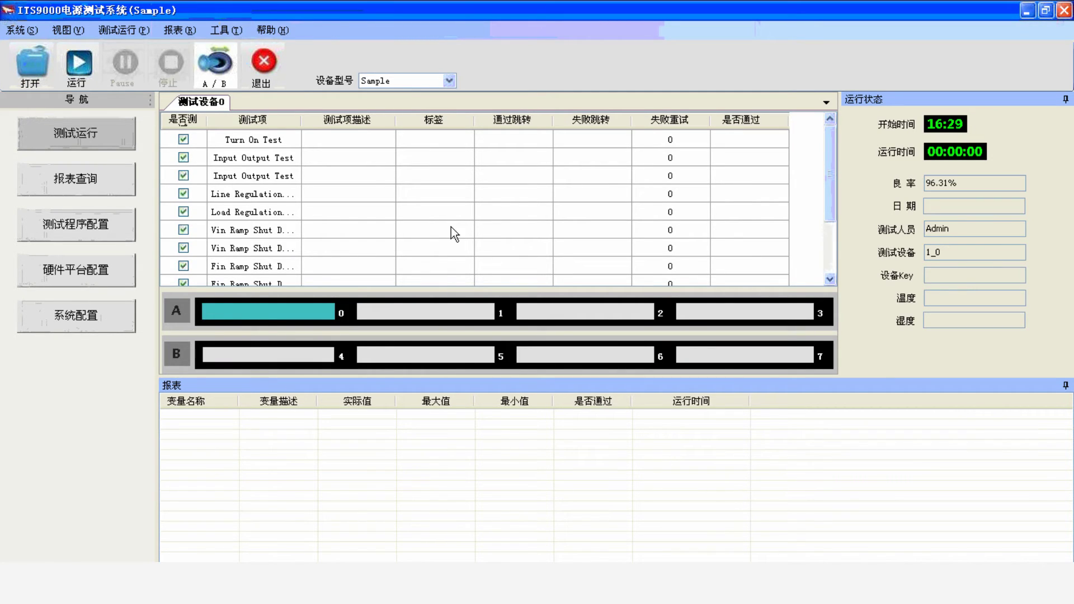
left_click(78, 63)
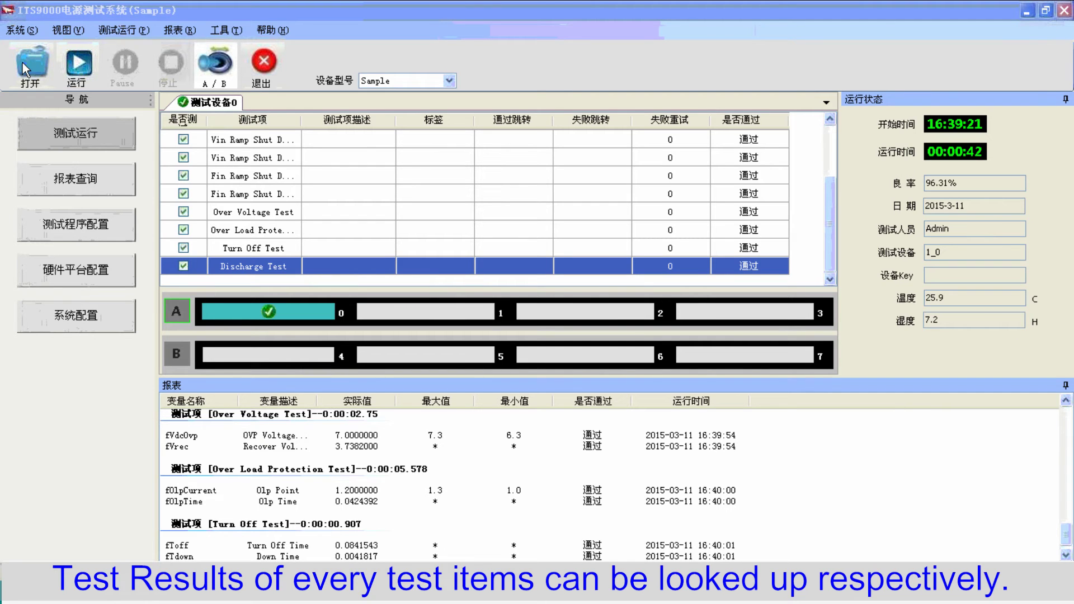
Examine the measured results of individual test items, including the Input Output, Load Regulation and Vin Ramp Shut Down tests
left_click(78, 224)
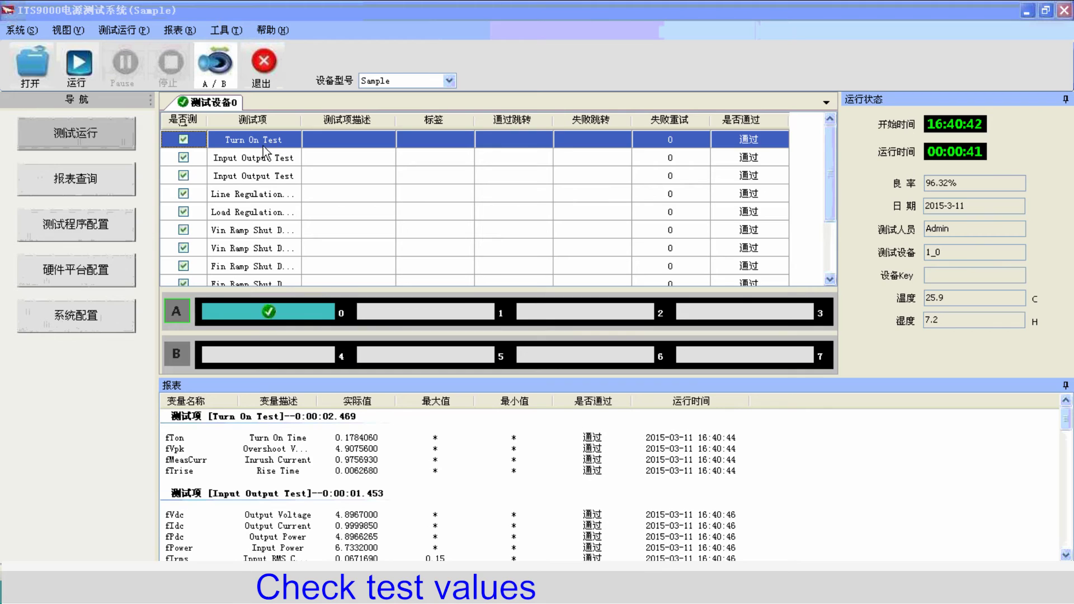
left_click(261, 175)
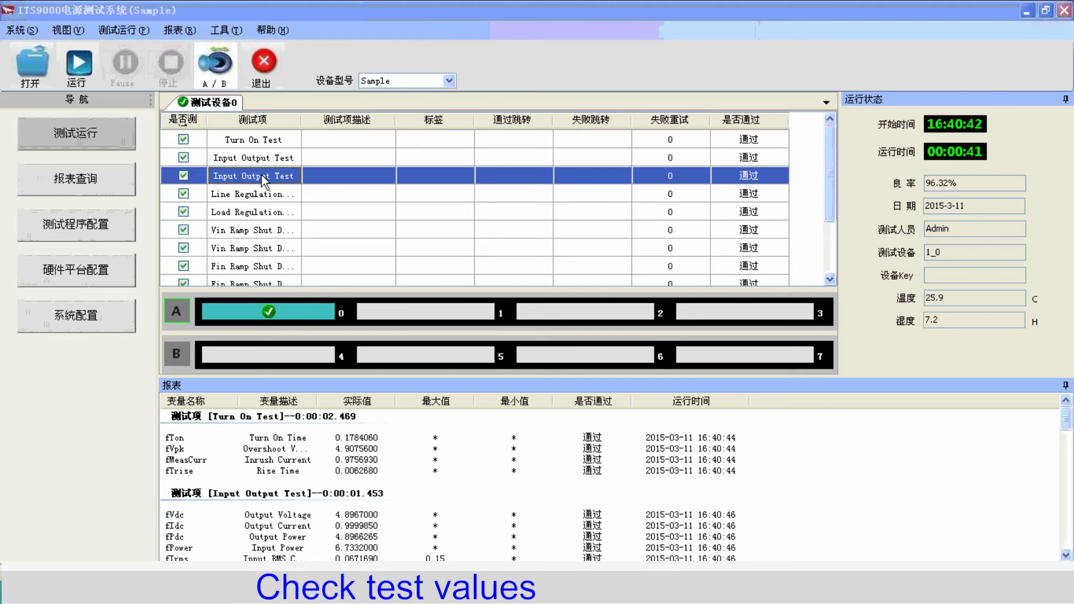
left_click(277, 444)
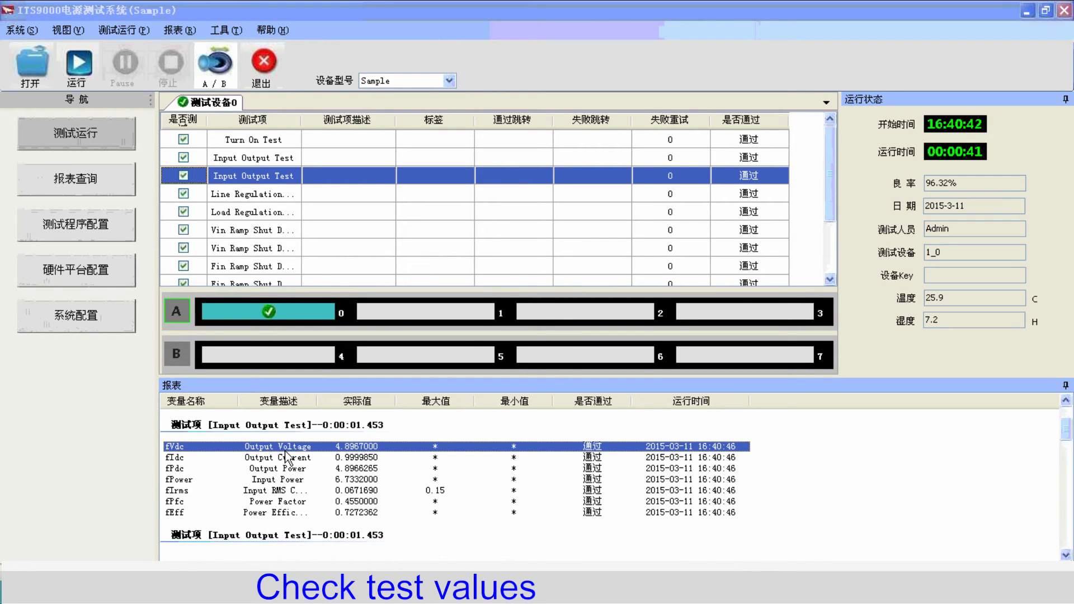
left_click(248, 213)
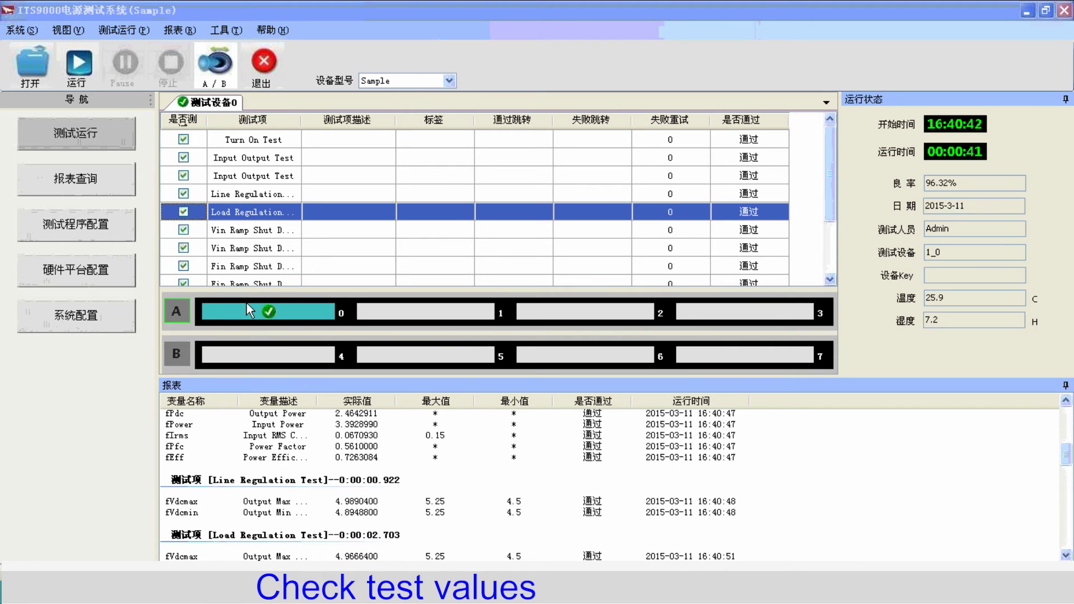
left_click(249, 234)
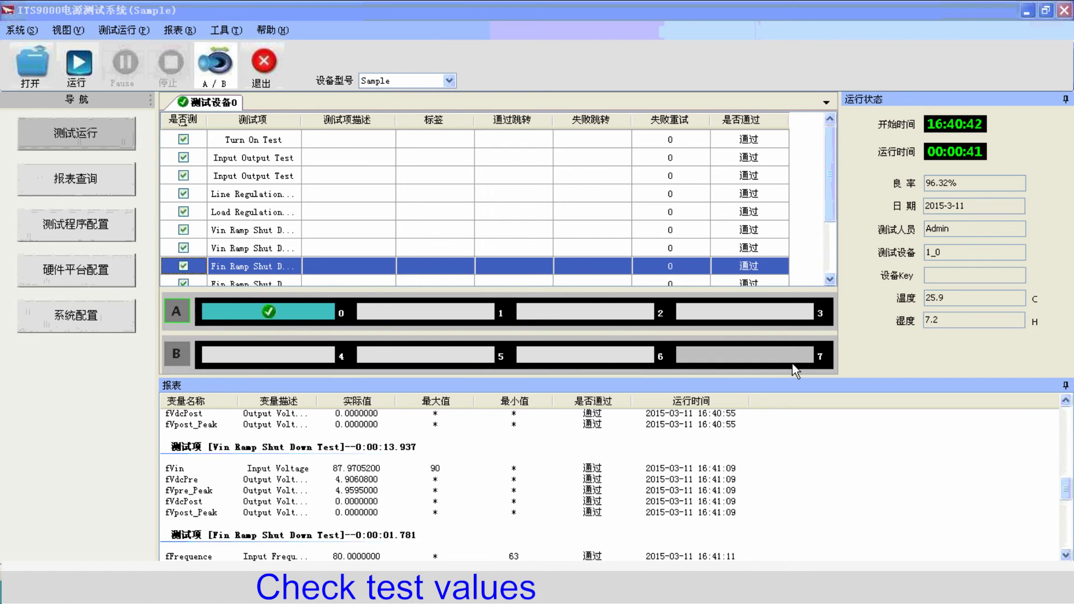
left_click(1066, 555)
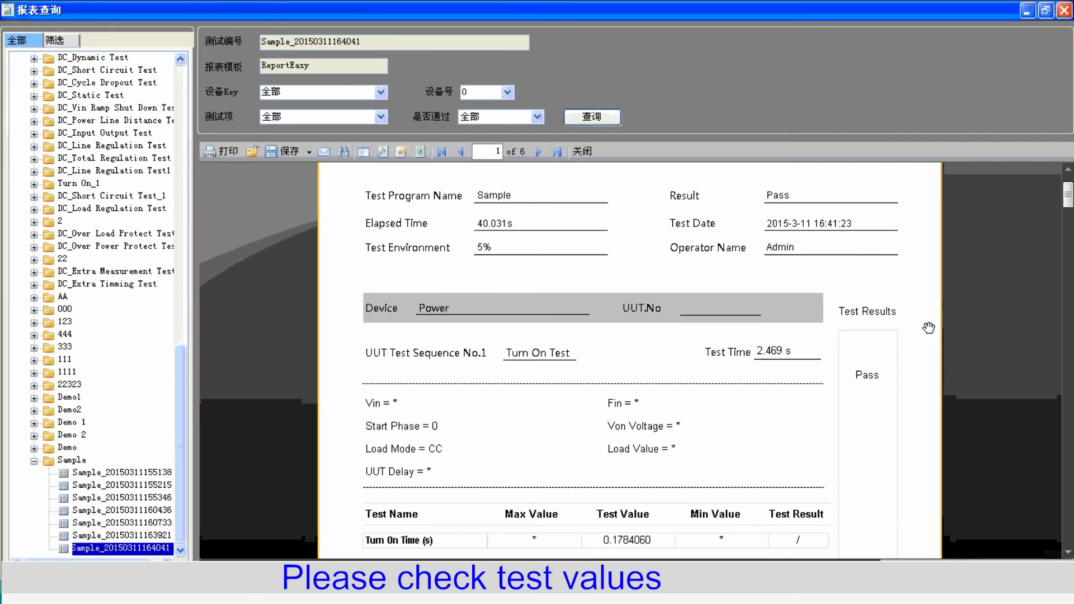
left_click_drag(1066, 207, 1066, 207)
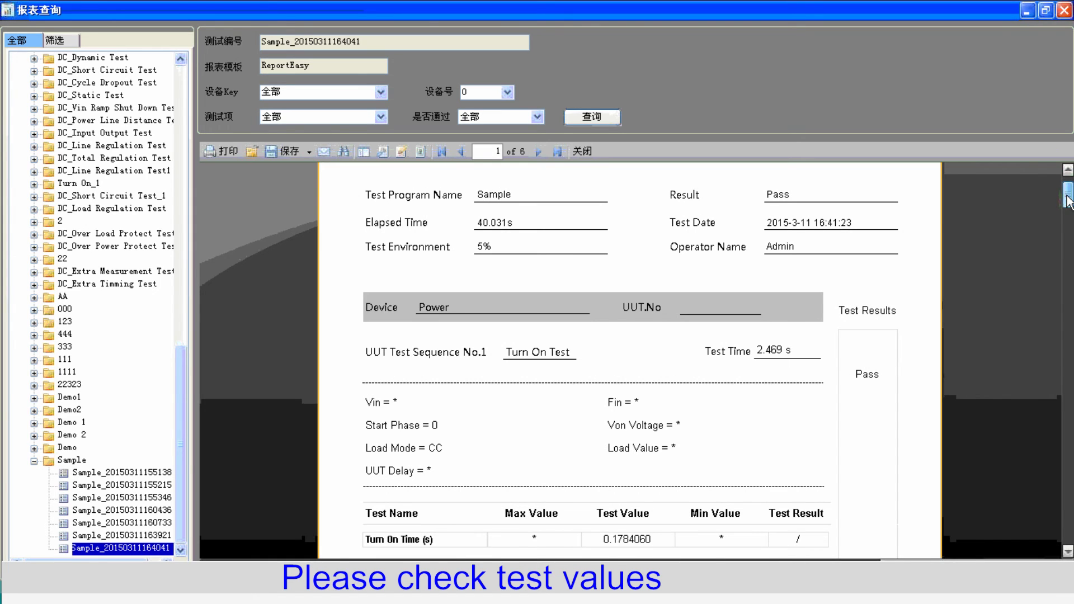
scroll(1067, 206, "down", 3)
left_click_drag(1066, 207, 1066, 519)
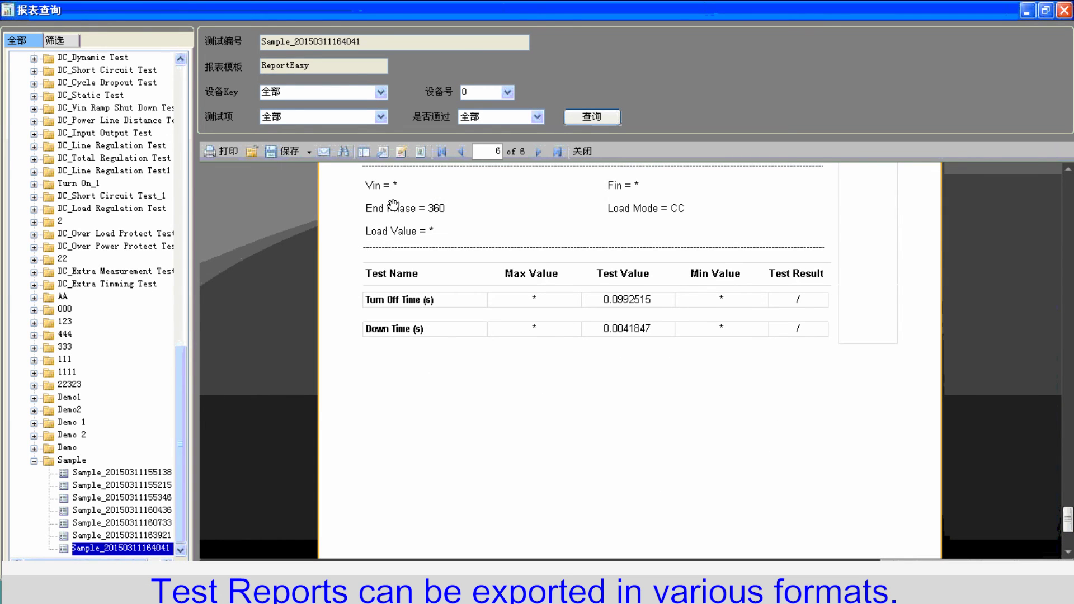
Export all pages of the test report as an Adobe Acrobat file named Demo on the desktop
left_click(310, 152)
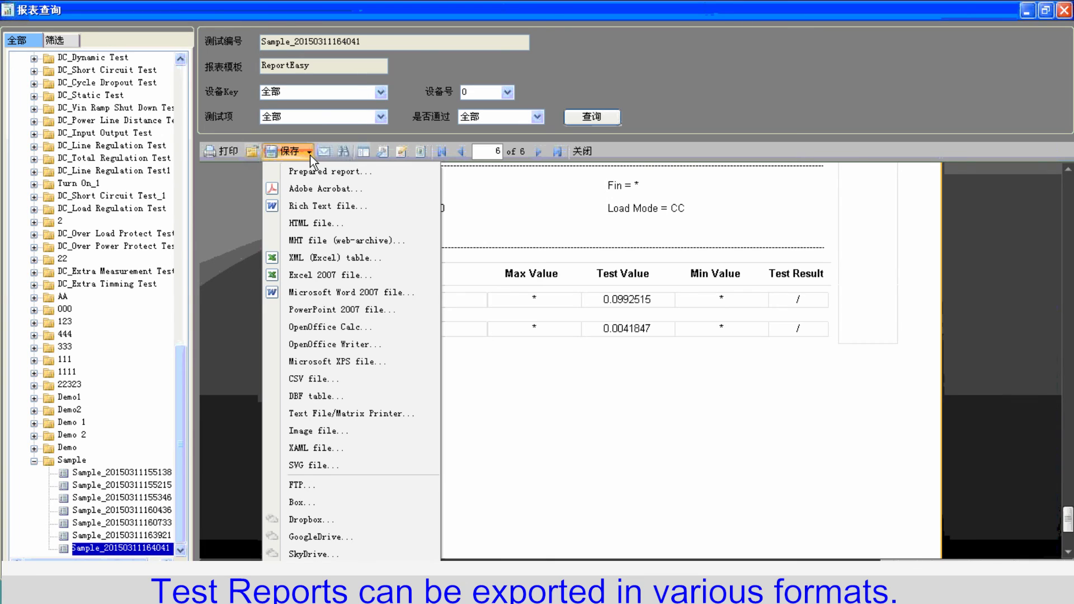
left_click(311, 193)
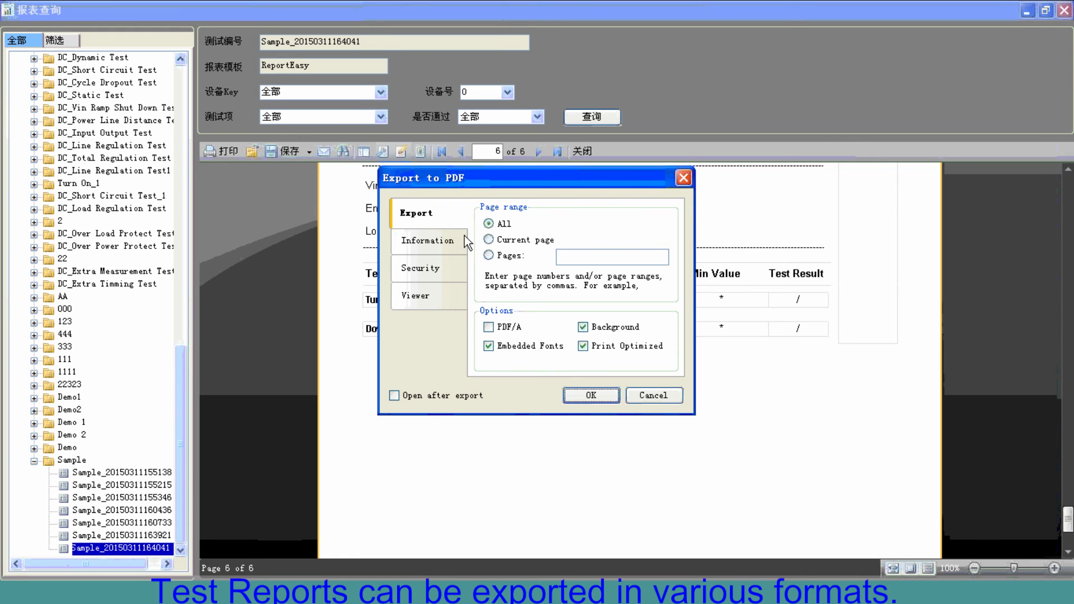
left_click(585, 396)
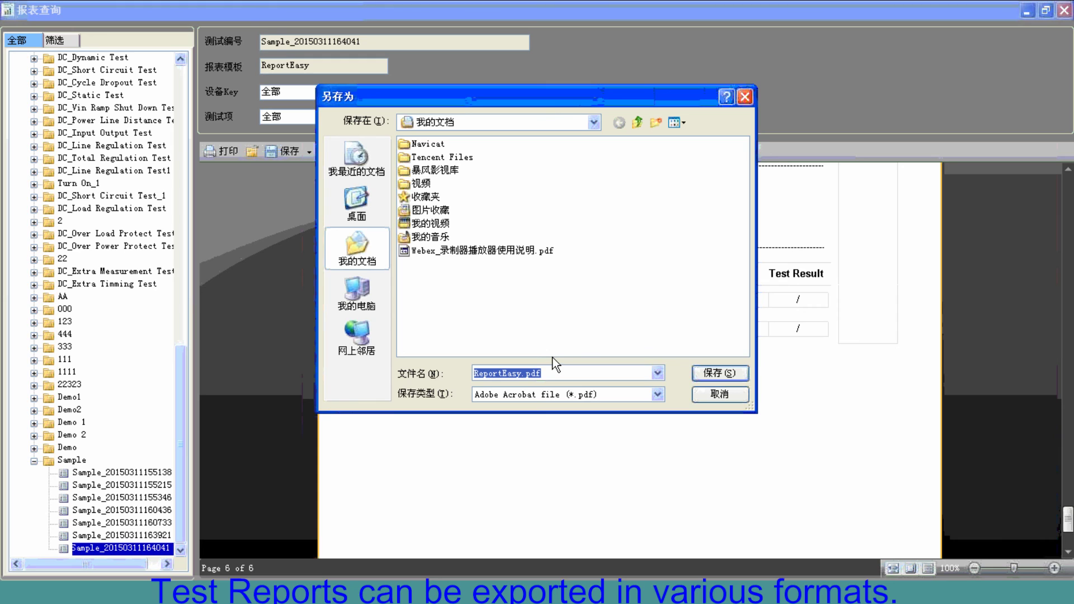
left_click(358, 202)
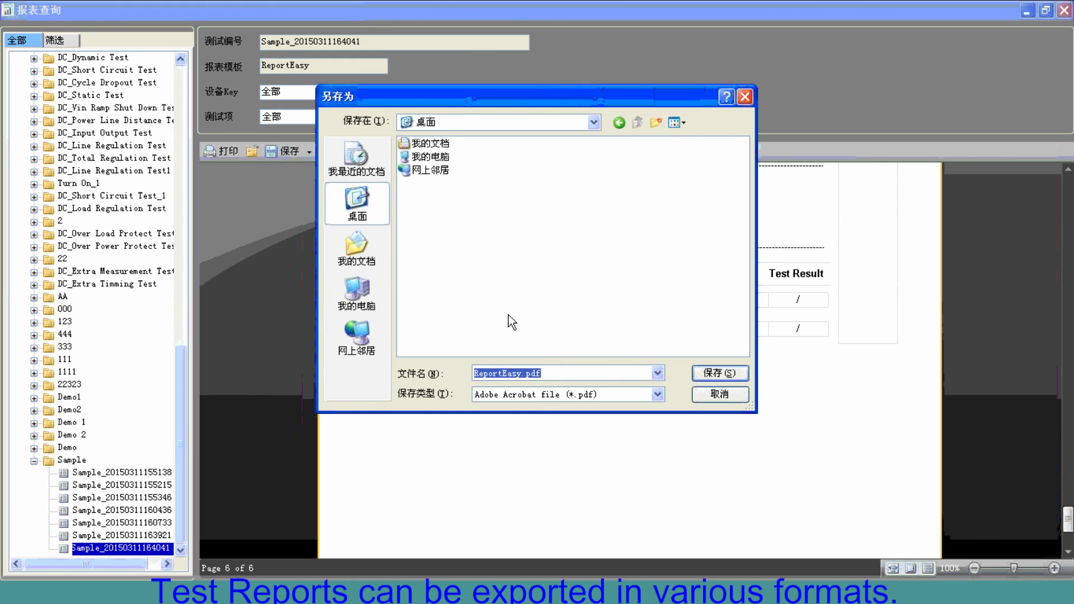
type("Demo")
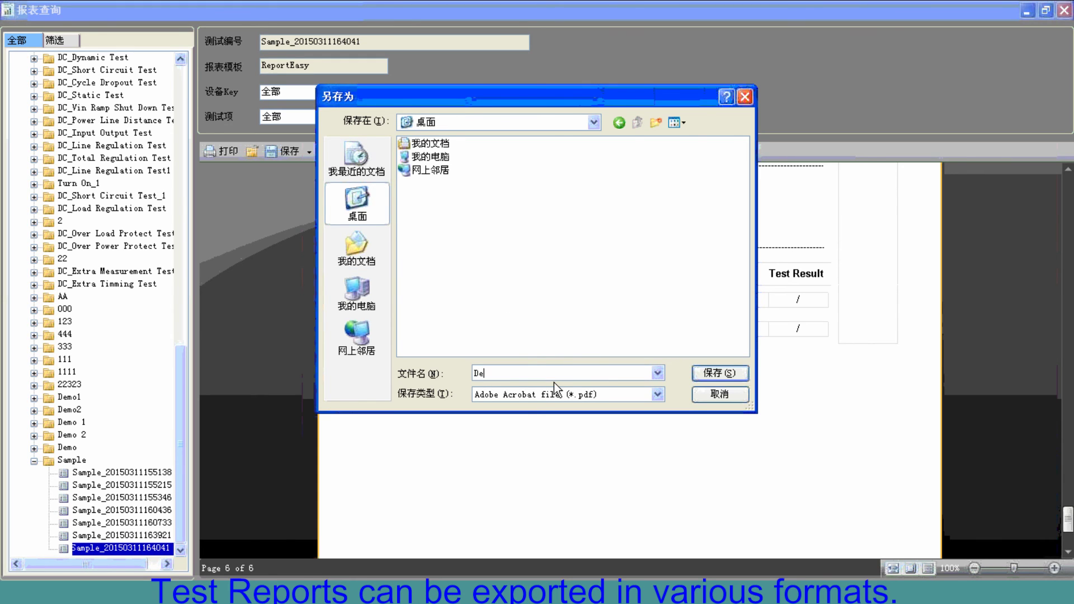
left_click(722, 374)
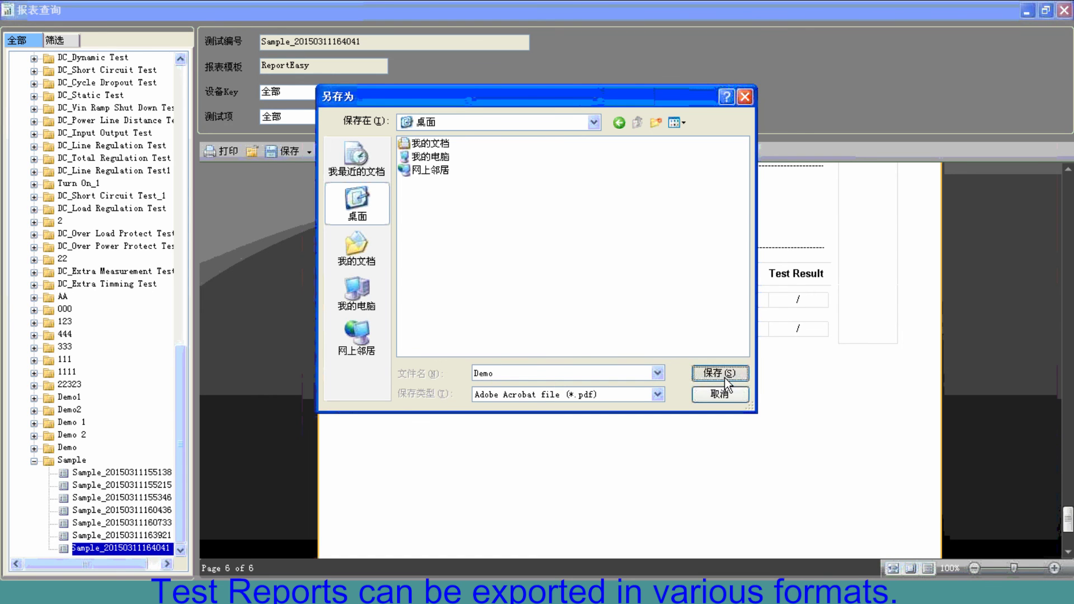